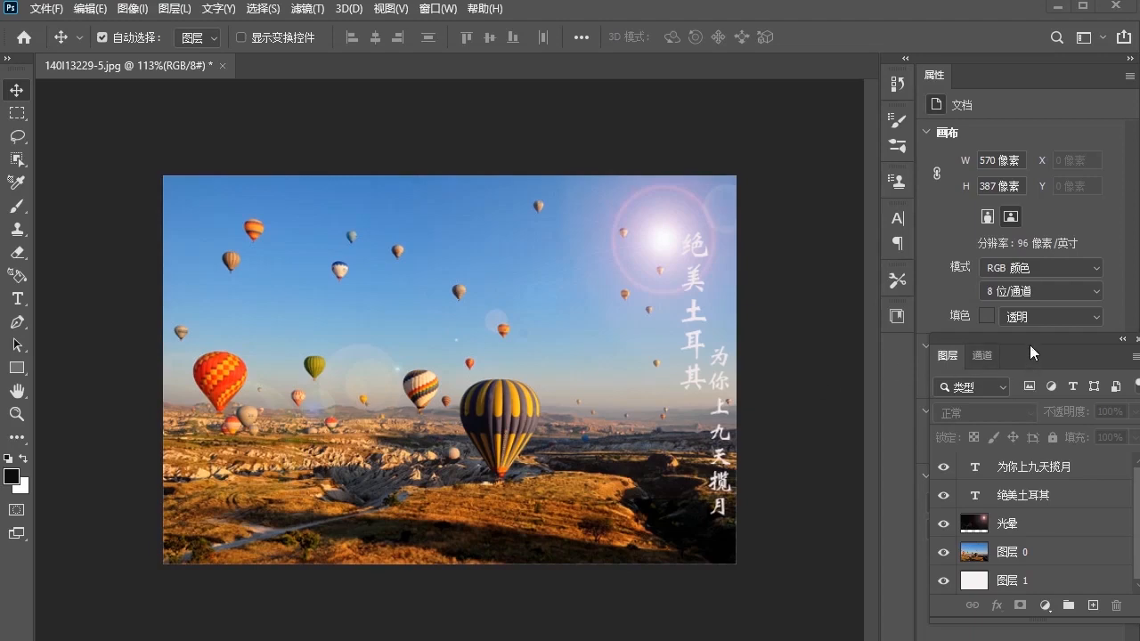
- Move the floating Layers panel inward and hide the four layers above 图层 1
{"action": "left_click_drag", "start_coordinate": [1030, 345], "coordinate": [983, 342]}
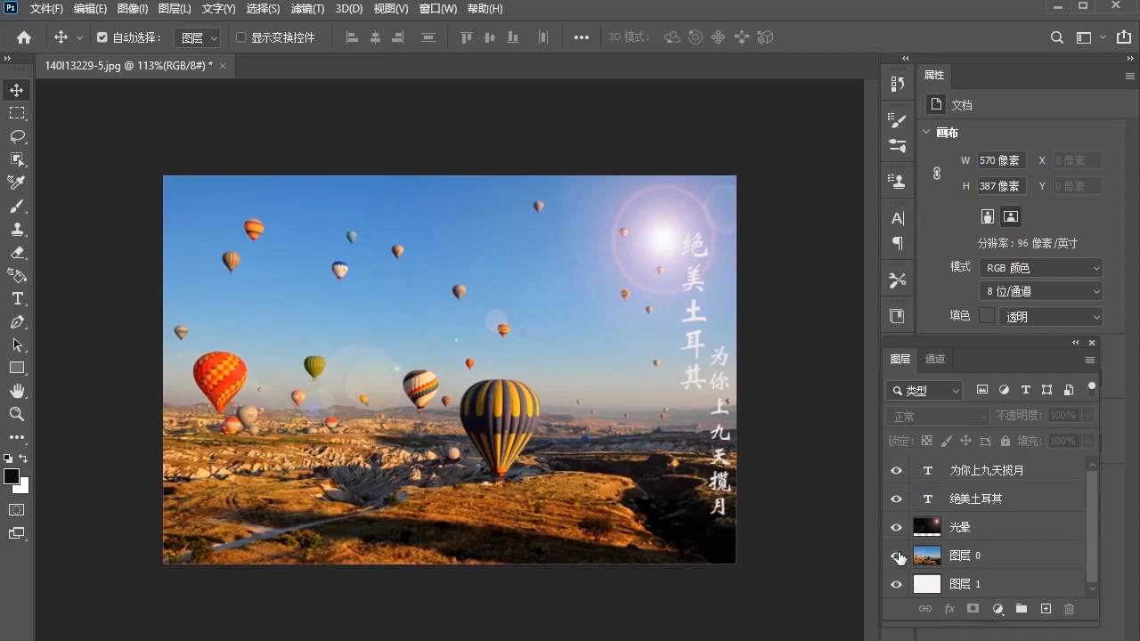
{"action": "left_click_drag", "start_coordinate": [898, 555], "coordinate": [897, 472]}
{"action": "left_click", "coordinate": [897, 471]}
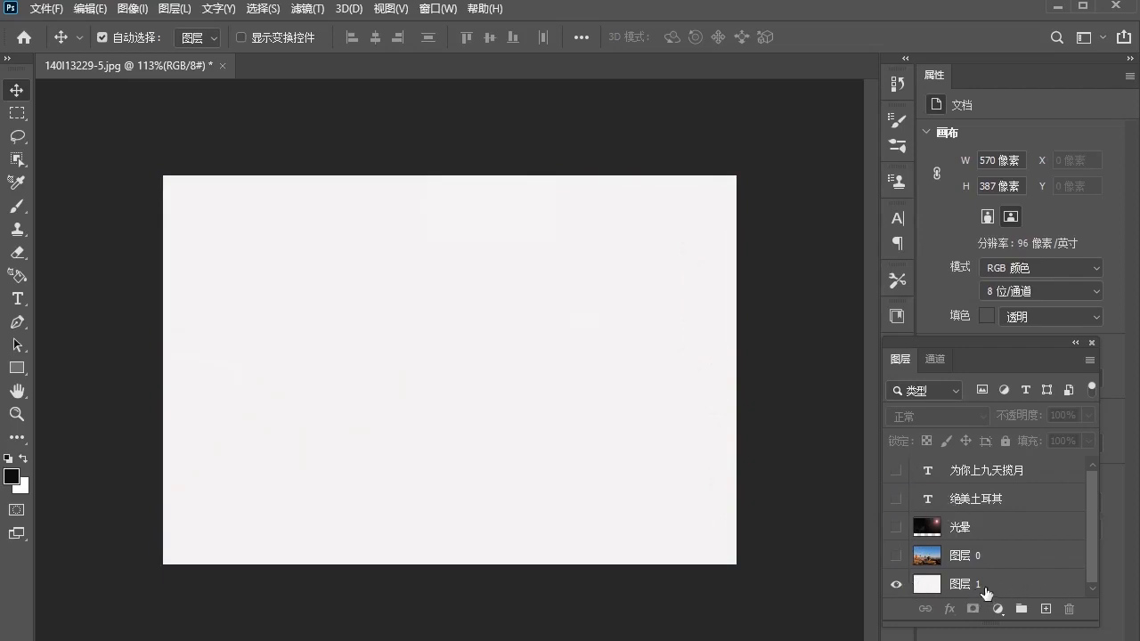
- Show the layers 图层 0, 光晕, 绝美土耳其 and 为你上九天揽月 again, one after another from the lowest up
{"action": "left_click", "coordinate": [896, 557]}
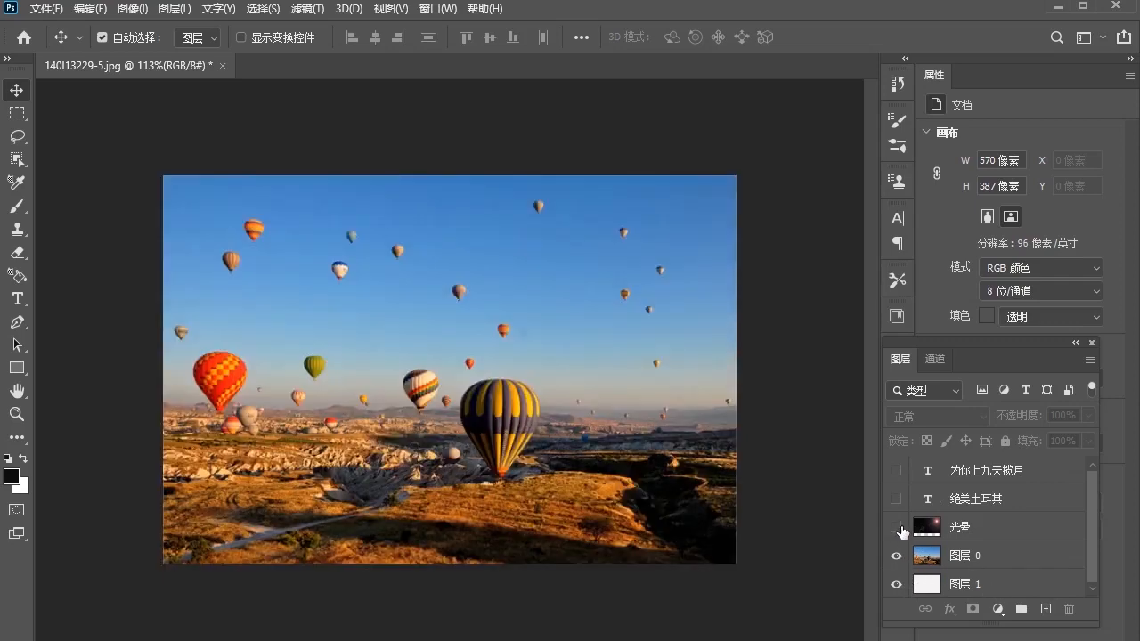
{"action": "left_click", "coordinate": [897, 528]}
{"action": "left_click", "coordinate": [897, 500]}
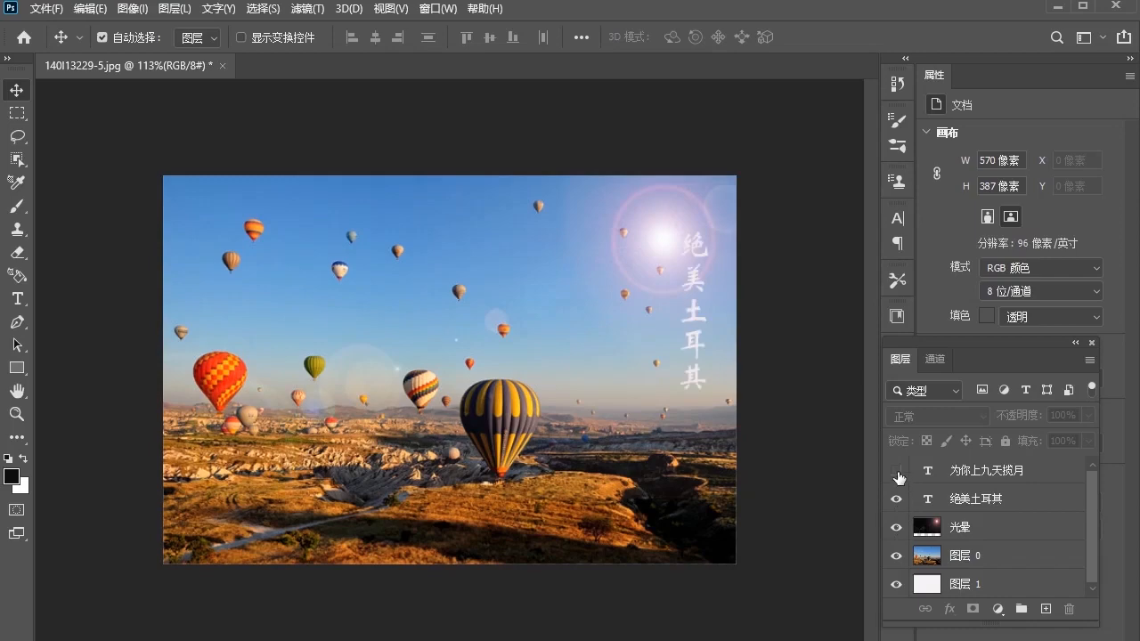
{"action": "left_click", "coordinate": [897, 471]}
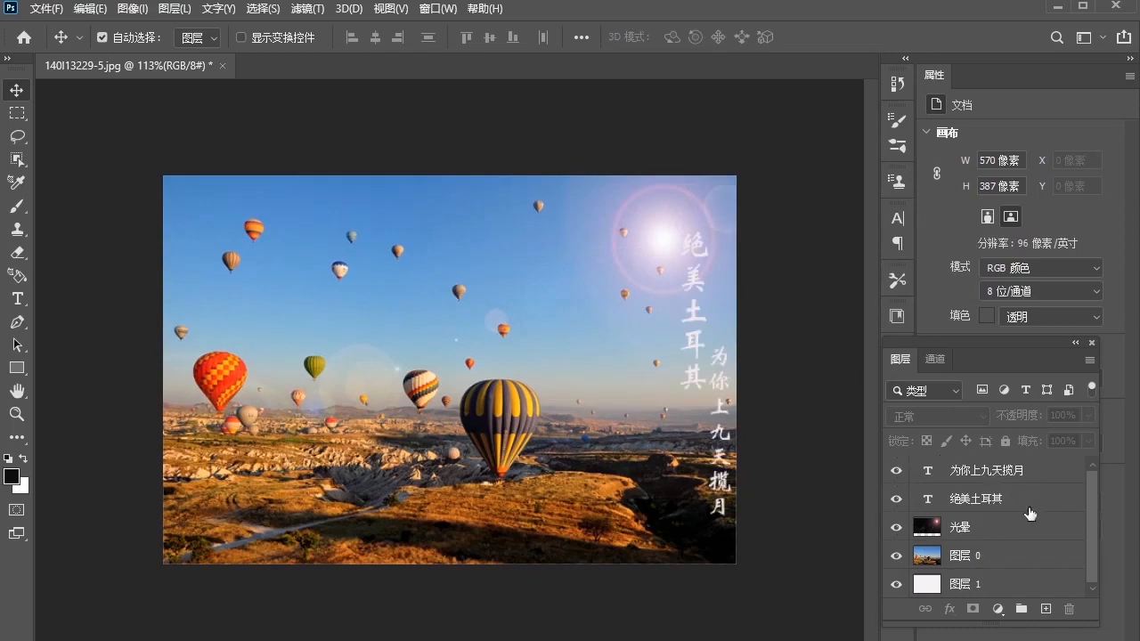
- Move the 为你上九天揽月 text layer directly above 图层 1, and bring it back up directly beneath the 绝美土耳其 layer
{"action": "left_click", "coordinate": [966, 586]}
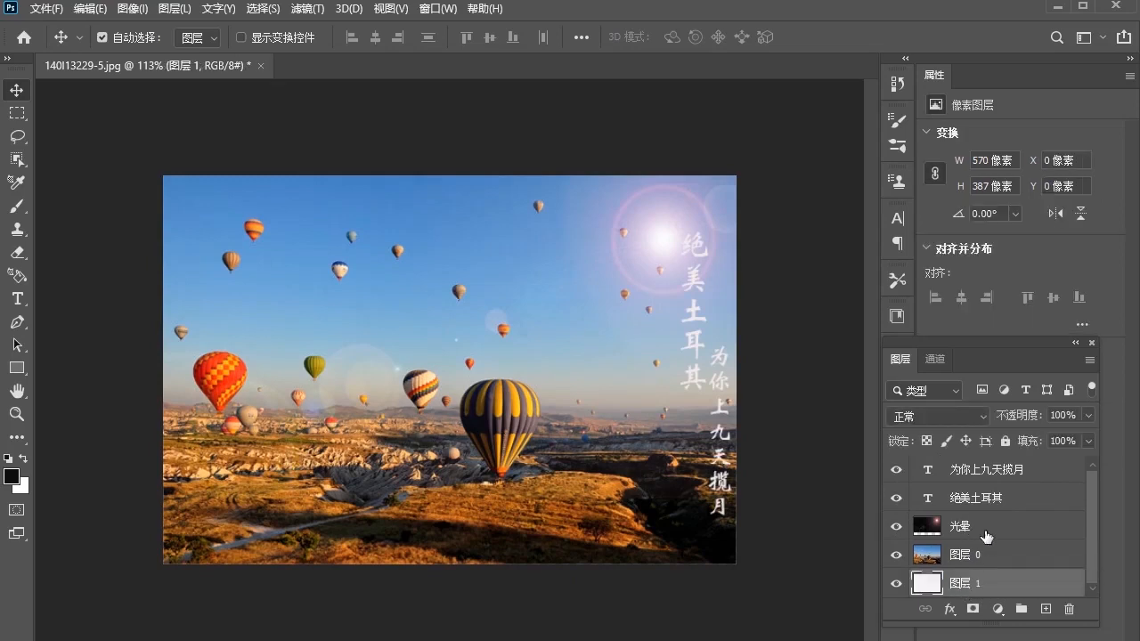
{"action": "left_click_drag", "start_coordinate": [981, 481], "coordinate": [975, 558]}
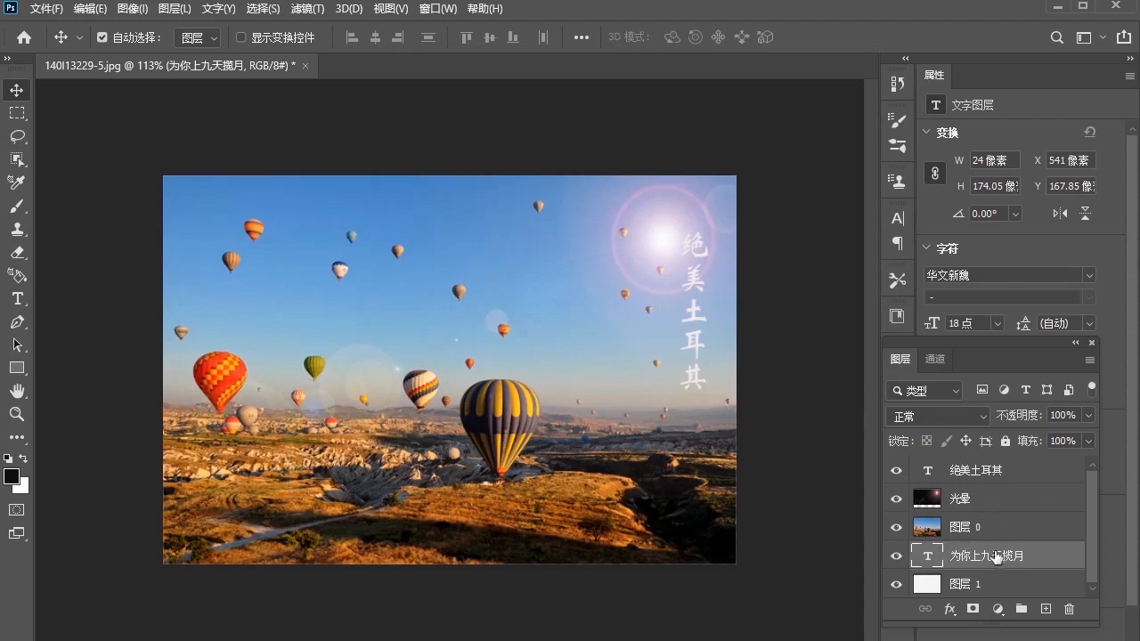
{"action": "left_click_drag", "start_coordinate": [993, 561], "coordinate": [985, 496]}
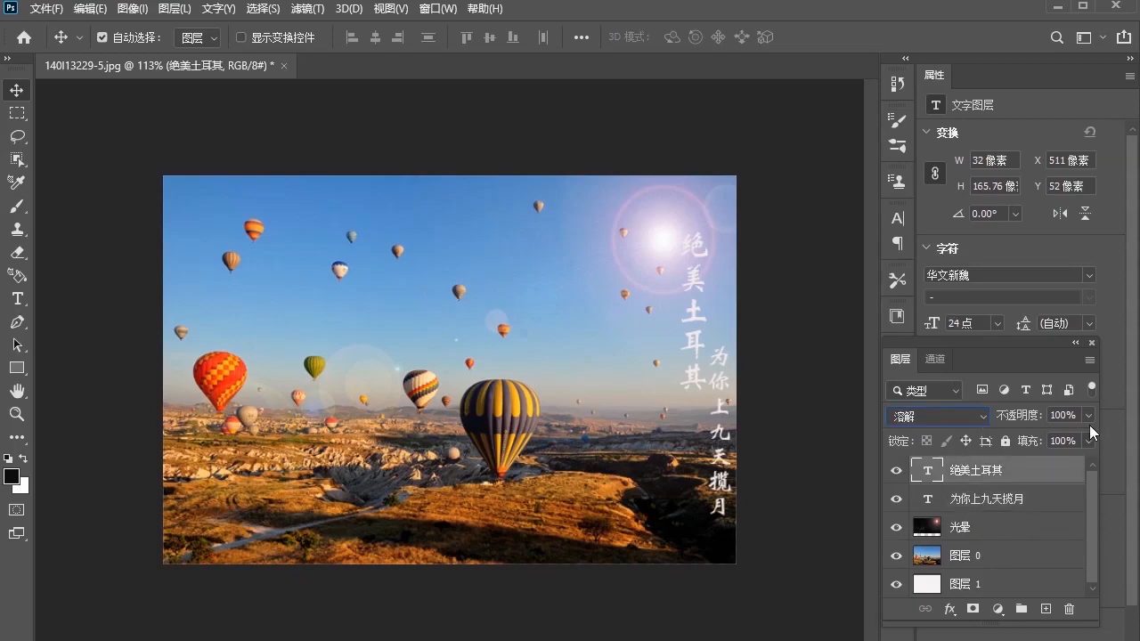
- Lower the 绝美土耳其 layer's opacity to 0%, restore it to 100%, and set its blend mode to 正常 (Normal)
{"action": "left_click", "coordinate": [1090, 416]}
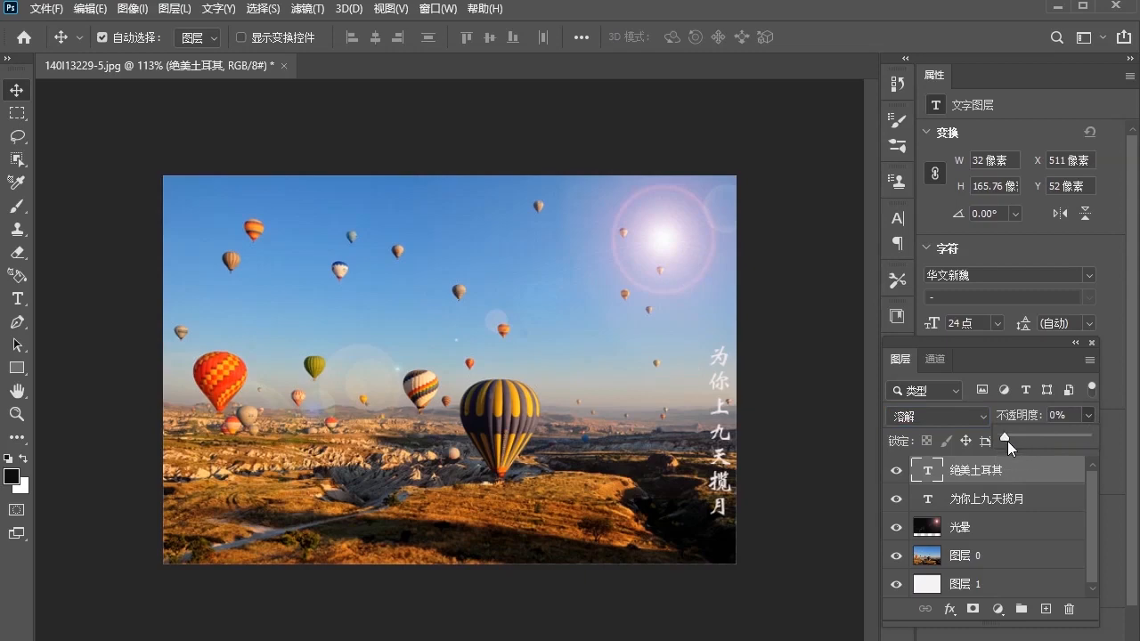
{"action": "left_click_drag", "start_coordinate": [1003, 438], "coordinate": [1029, 435]}
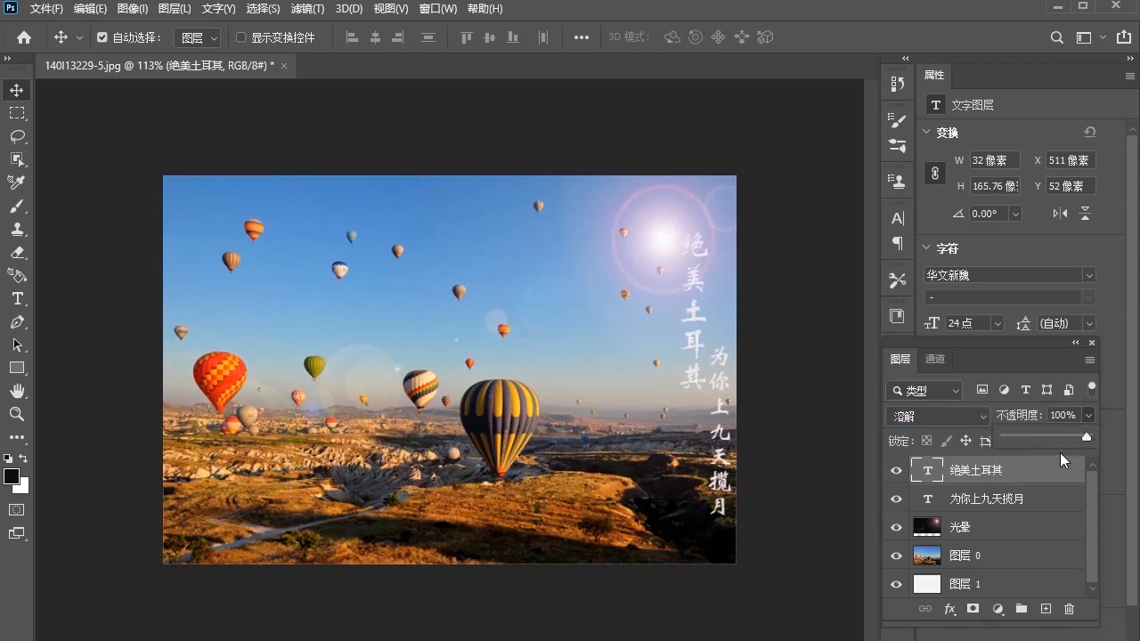
{"action": "left_click", "coordinate": [960, 418]}
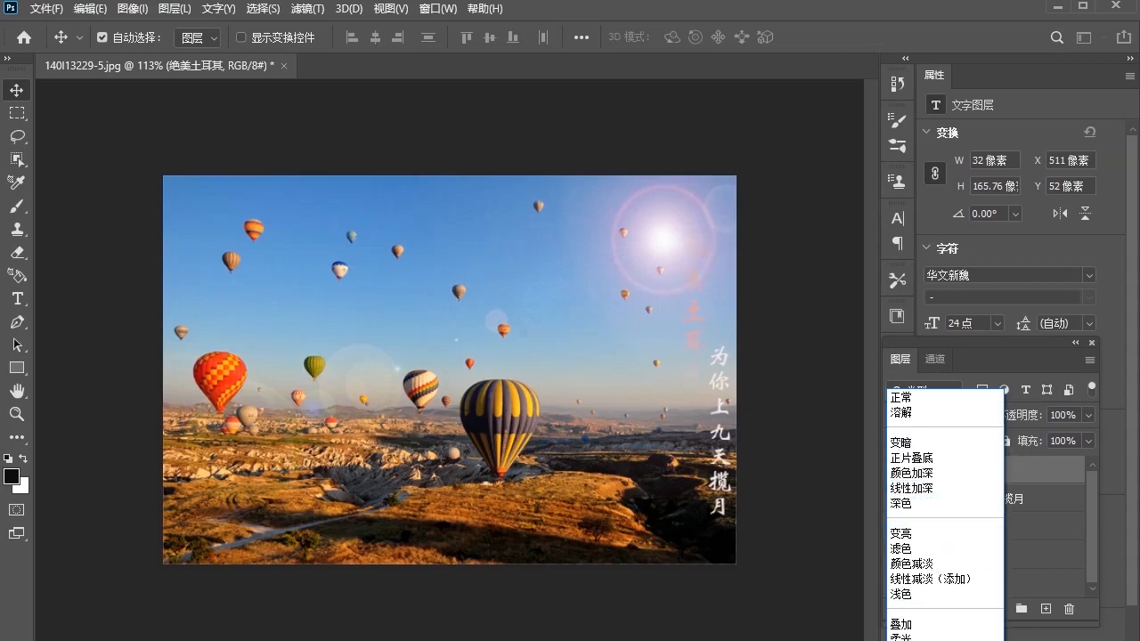
{"action": "left_click", "coordinate": [904, 397]}
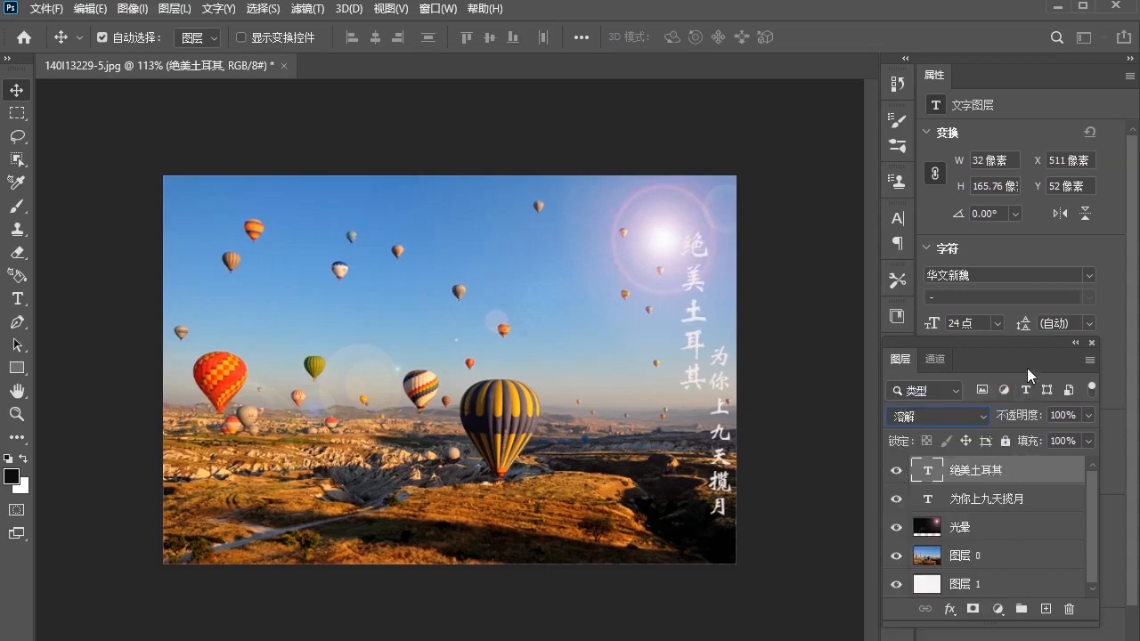
- Set the blend mode of the 光晕 lens flare layer to 正常 (Normal)
{"action": "left_click", "coordinate": [917, 529]}
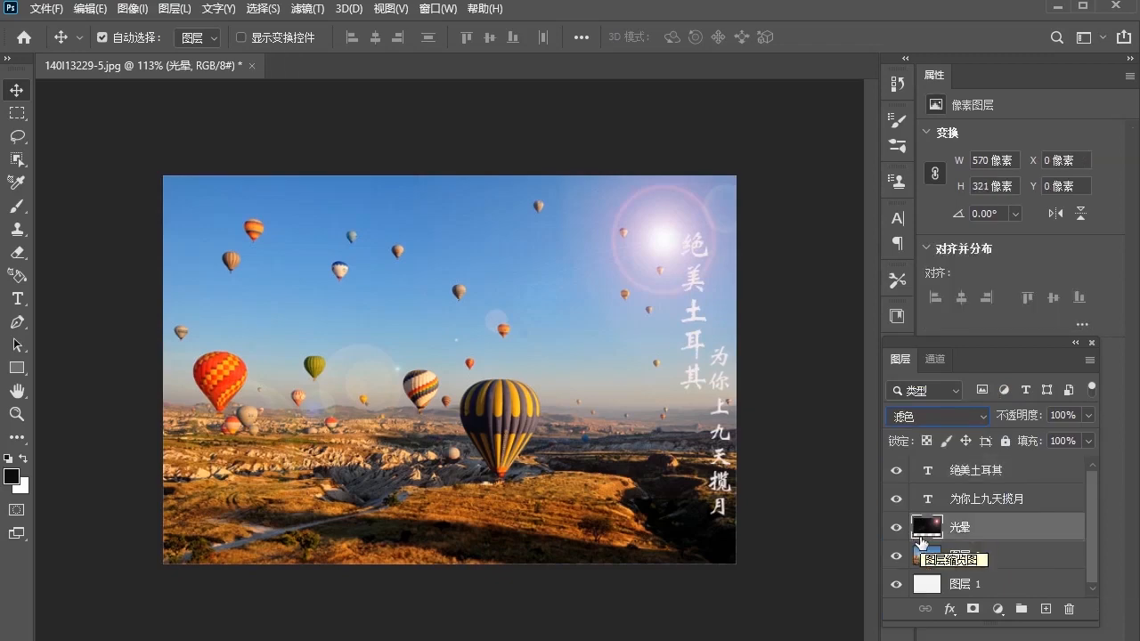
{"action": "left_click", "coordinate": [981, 415]}
{"action": "left_click", "coordinate": [951, 397]}
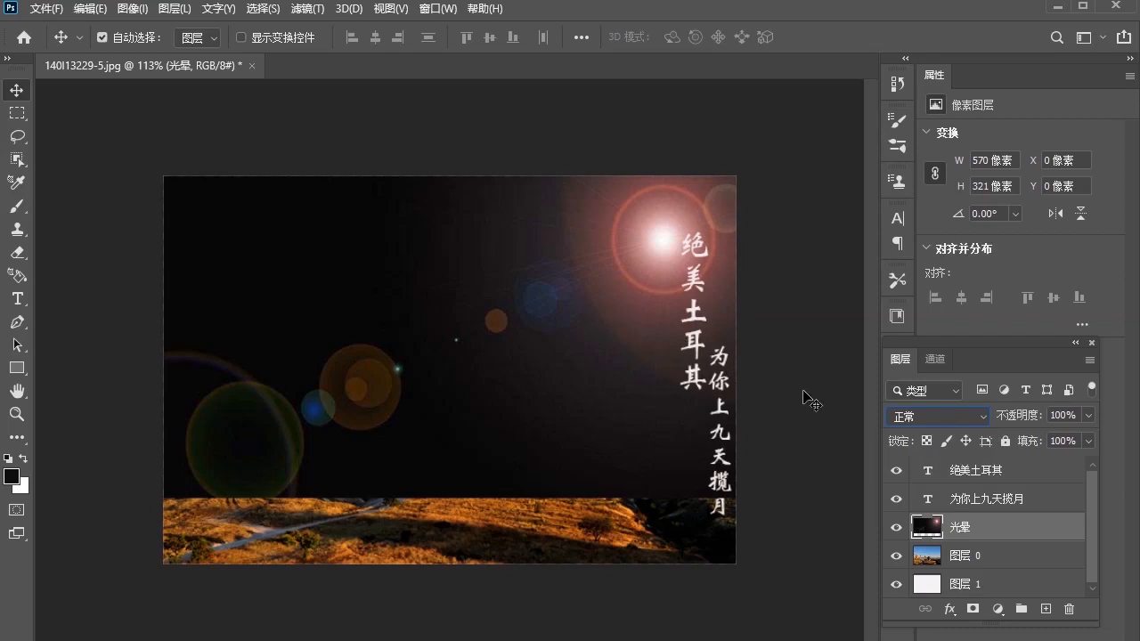
- Try the 正片叠底 (Multiply), 颜色加深 (Color Burn) and 线性加深 (Linear Burn) blend modes in turn on the 光晕 layer
{"action": "left_click", "coordinate": [983, 419]}
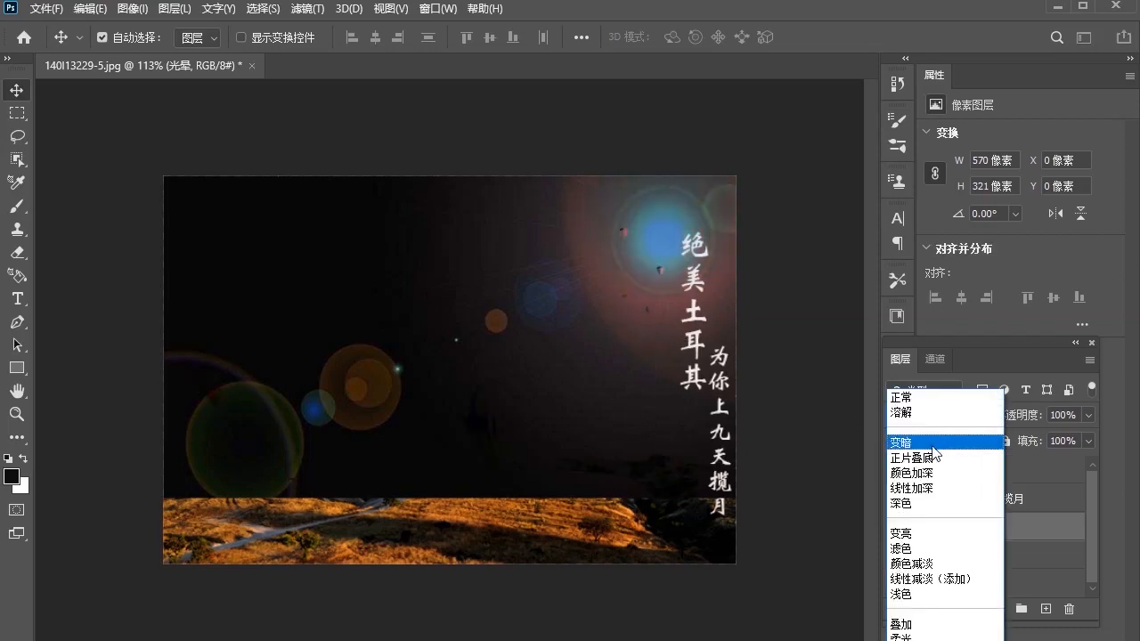
{"action": "left_click", "coordinate": [929, 460]}
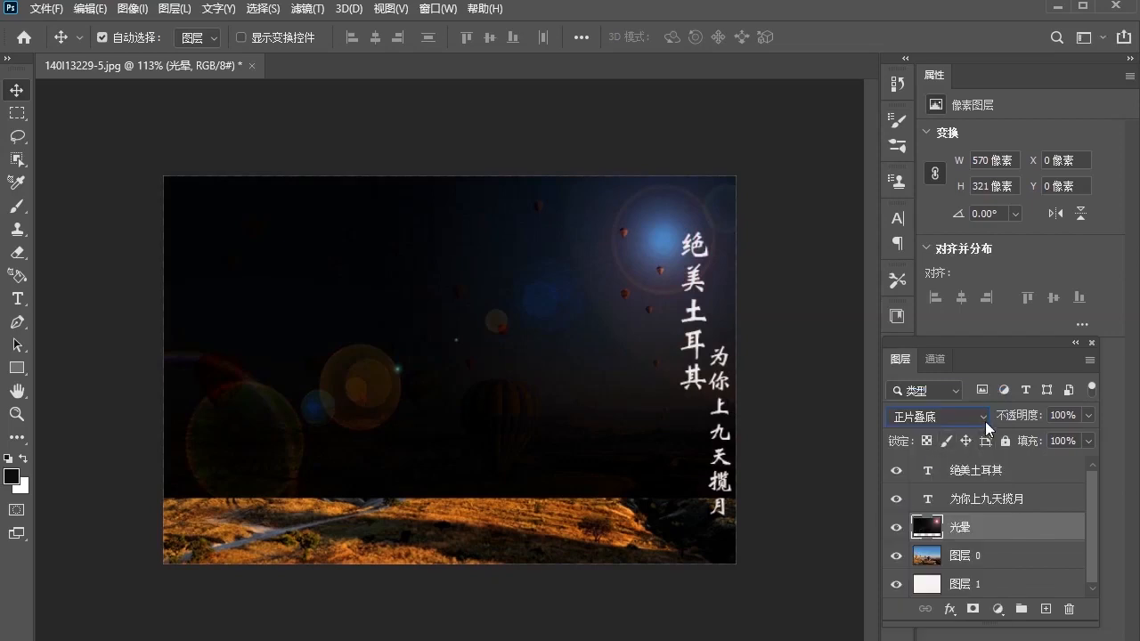
{"action": "left_click", "coordinate": [985, 419]}
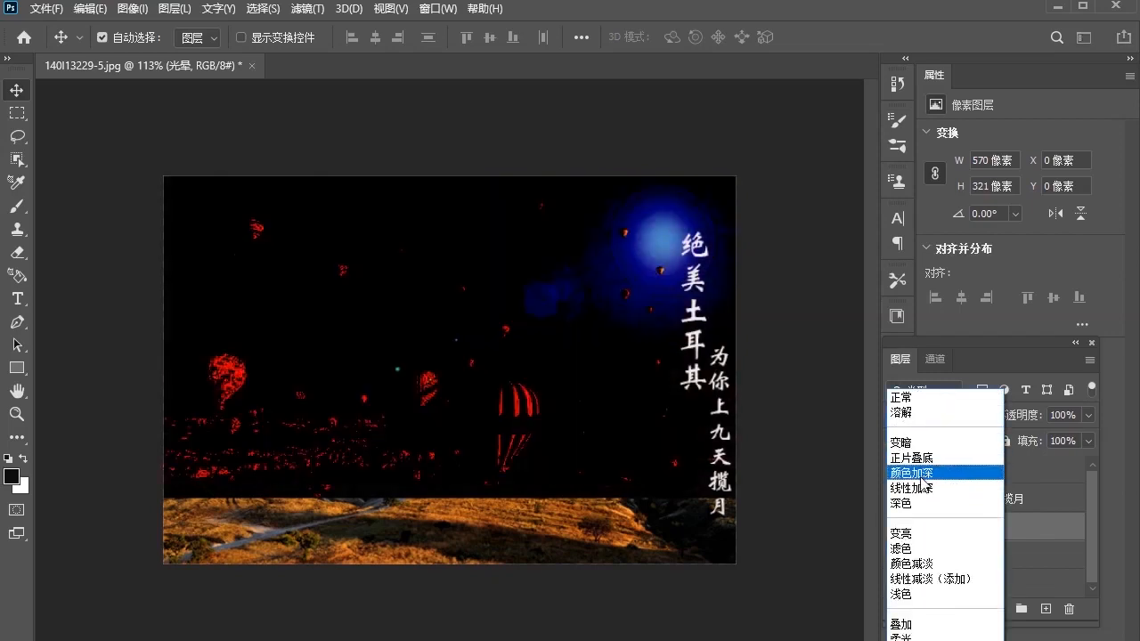
{"action": "left_click", "coordinate": [921, 481]}
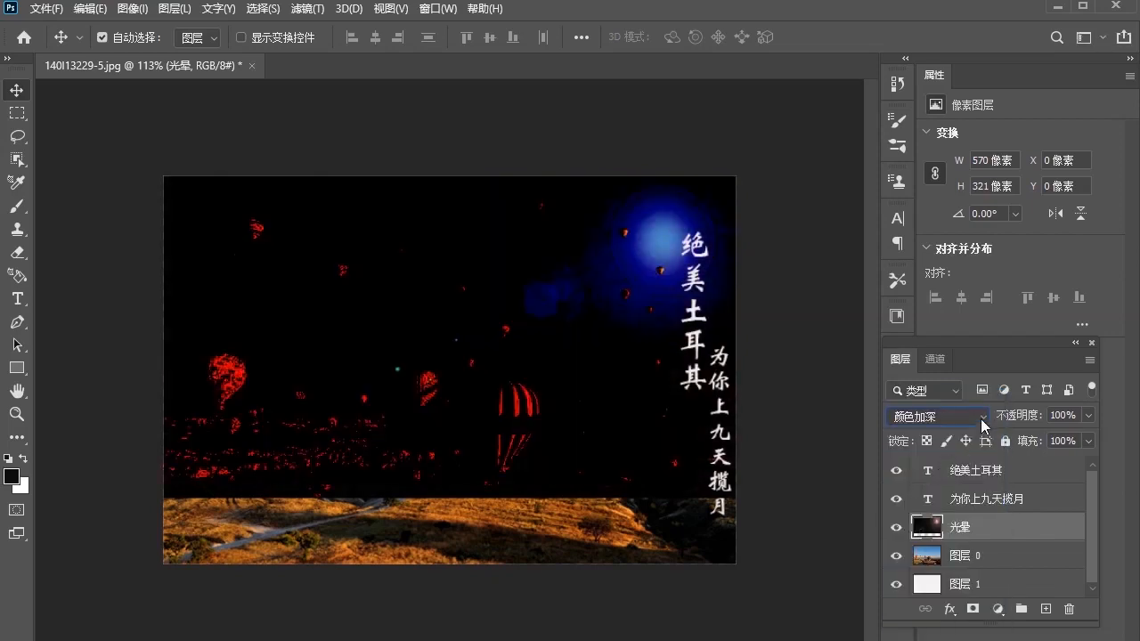
{"action": "left_click", "coordinate": [985, 420]}
{"action": "scroll", "coordinate": [985, 424], "scroll_direction": "up", "scroll_amount": 5}
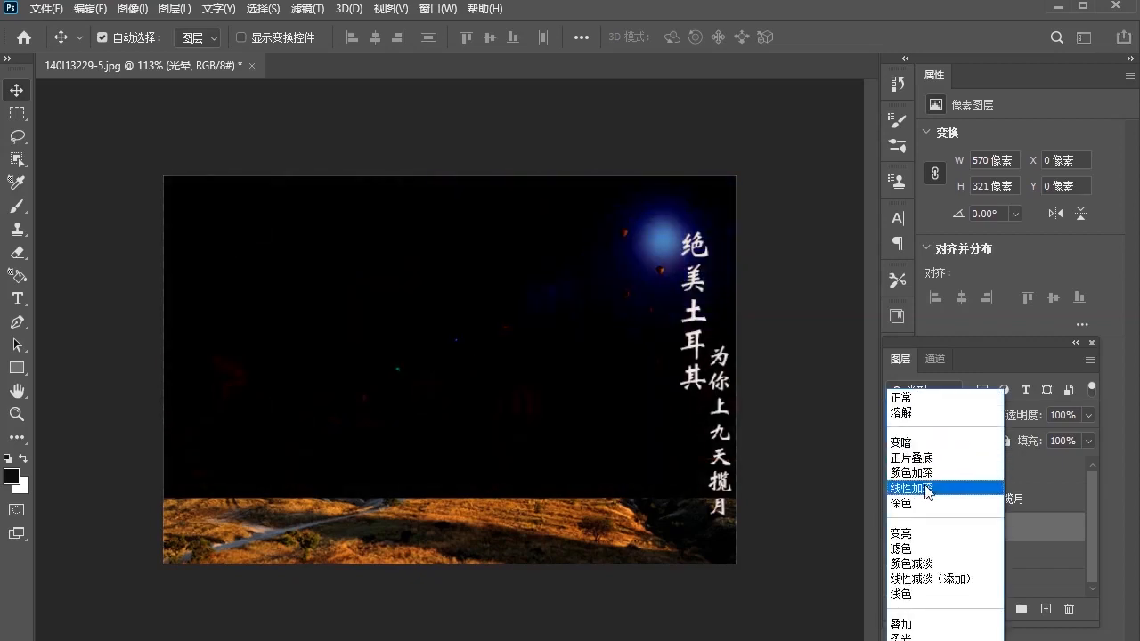
{"action": "left_click", "coordinate": [926, 492]}
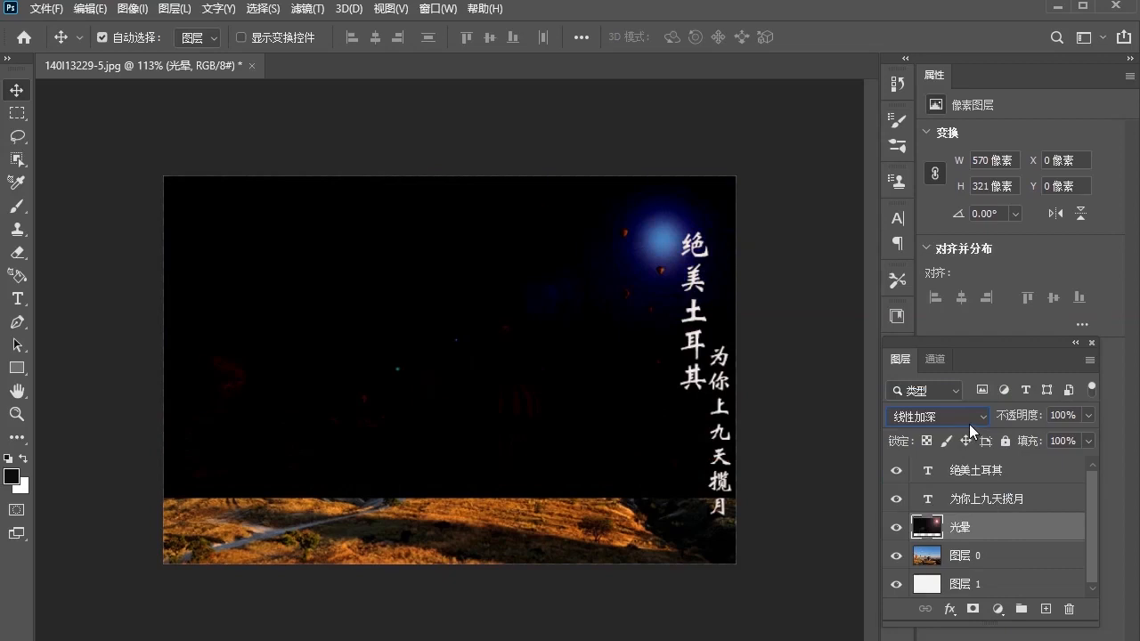
- Cycle the 光晕 layer through 深色 (Darker Color) and the following blend modes, and leave it on 滤色 (Screen)
{"action": "scroll", "coordinate": [969, 424], "scroll_direction": "down", "scroll_amount": 1}
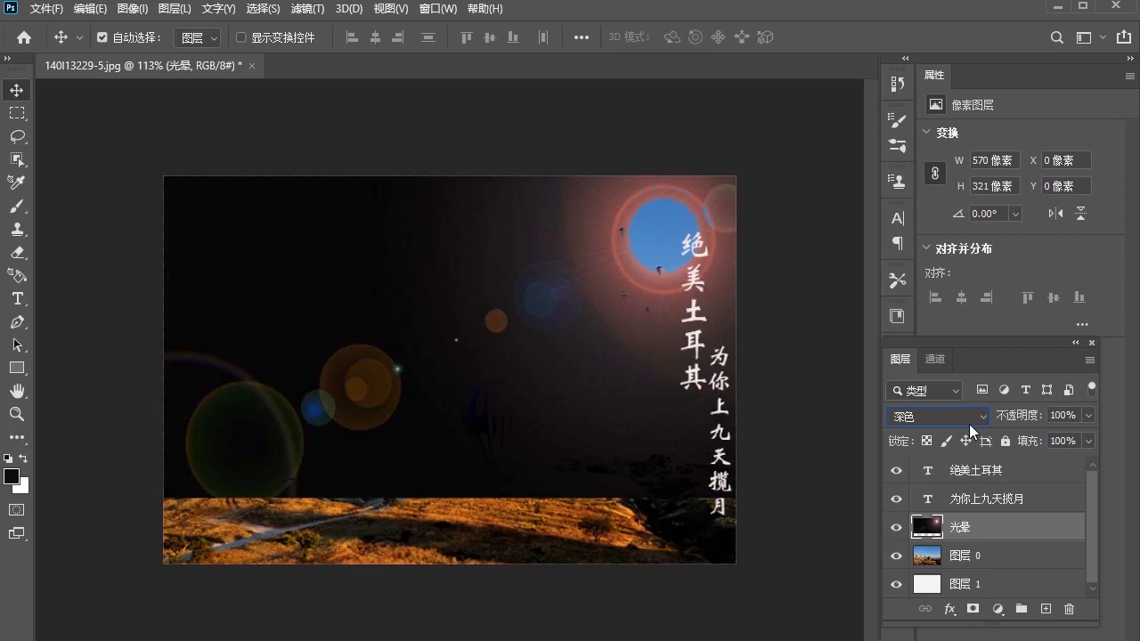
{"action": "scroll", "coordinate": [969, 424], "scroll_direction": "down", "scroll_amount": 2}
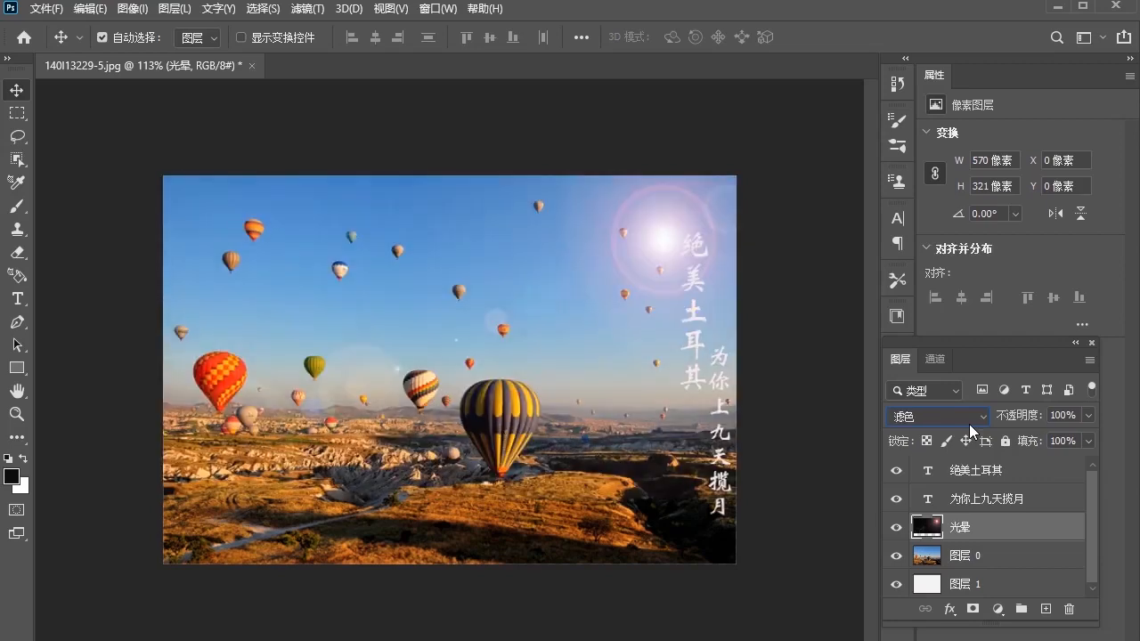
{"action": "scroll", "coordinate": [969, 424], "scroll_direction": "down", "scroll_amount": 2}
{"action": "scroll", "coordinate": [969, 424], "scroll_direction": "up", "scroll_amount": 2}
- Add a 投影 (Drop Shadow) effect to the 绝美土耳其 text layer with the shadow's blend mode set to 正常 (Normal)
{"action": "left_click", "coordinate": [700, 254]}
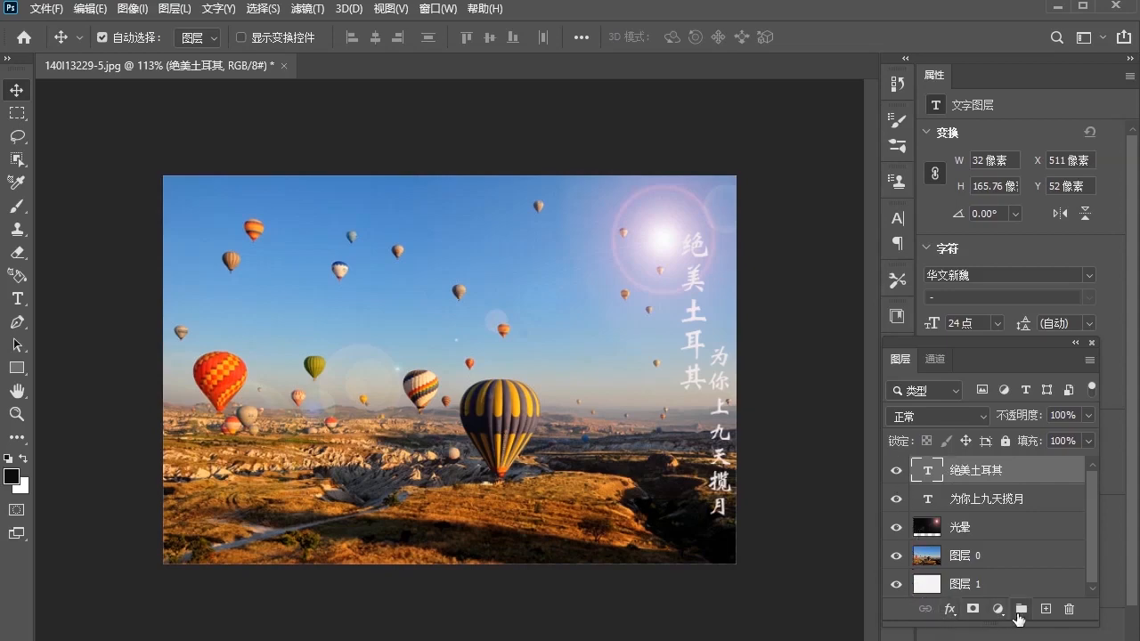
{"action": "left_click", "coordinate": [951, 610]}
{"action": "left_click_drag", "start_coordinate": [1004, 348], "coordinate": [1031, 177]}
{"action": "left_click", "coordinate": [973, 439]}
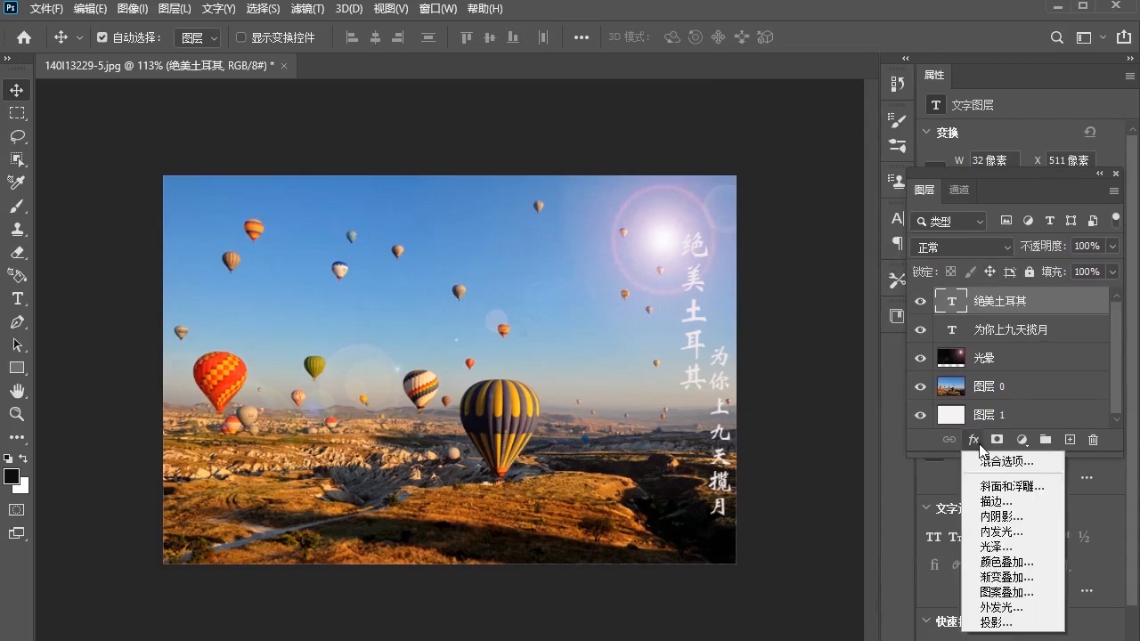
{"action": "left_click", "coordinate": [988, 624]}
{"action": "left_click", "coordinate": [841, 398]}
{"action": "left_click", "coordinate": [757, 397]}
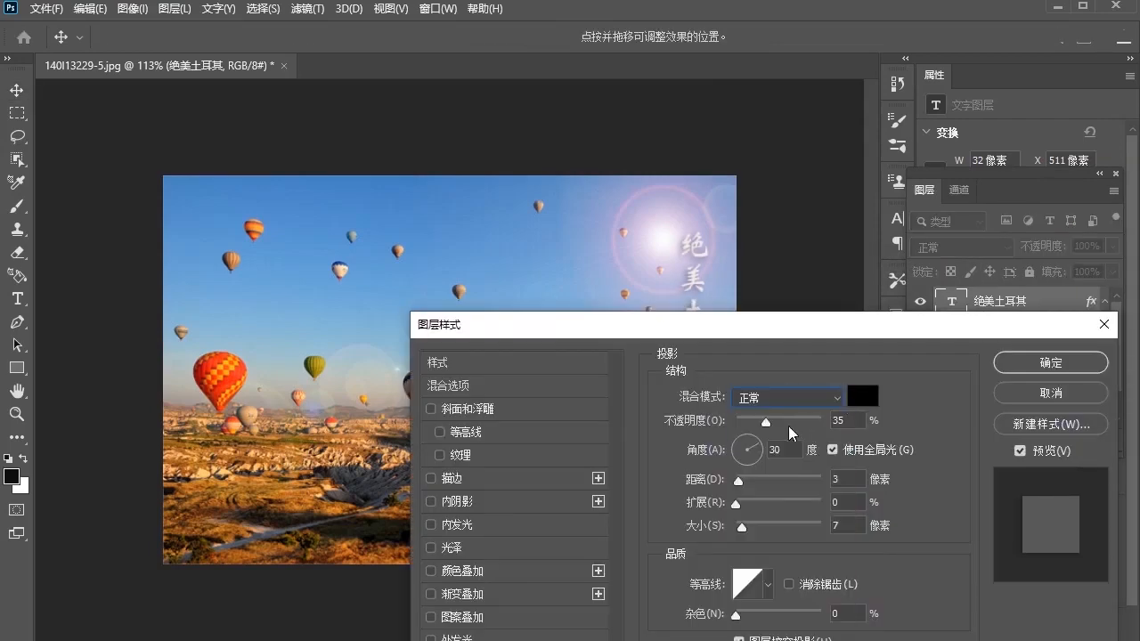